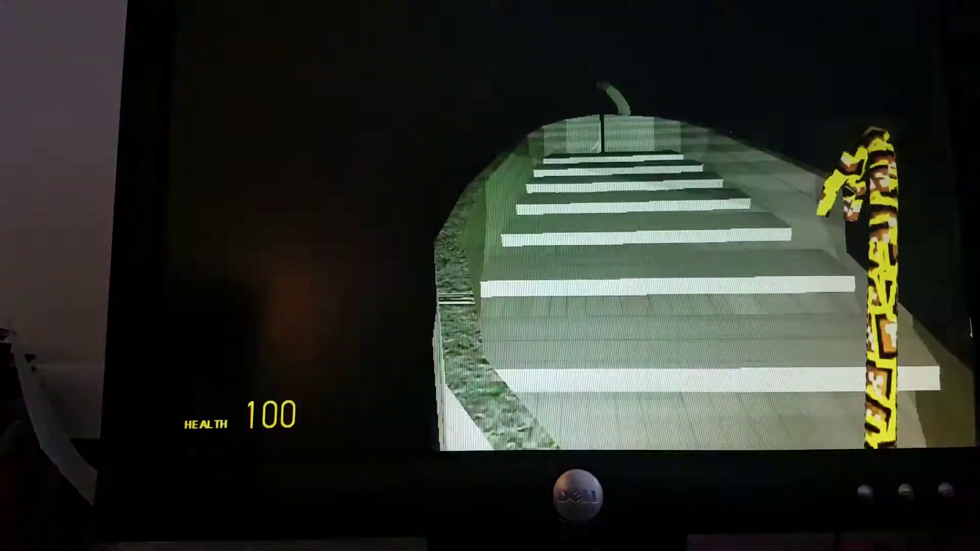
# Climb the stairs onto the deck and run through the green-carpeted rooms
pyautogui.hotkey('shift', 'w')
pyautogui.hotkey('shift', 'w')
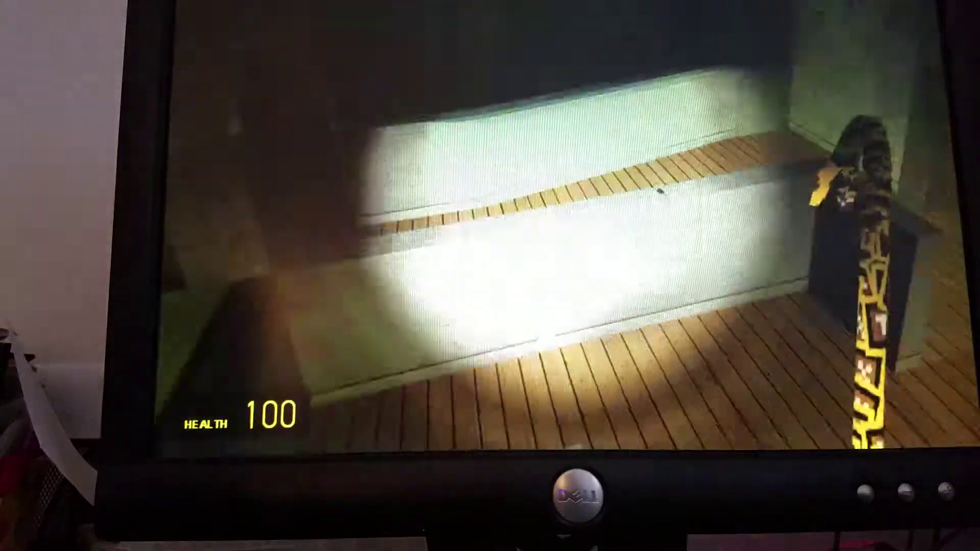
pyautogui.press('f')
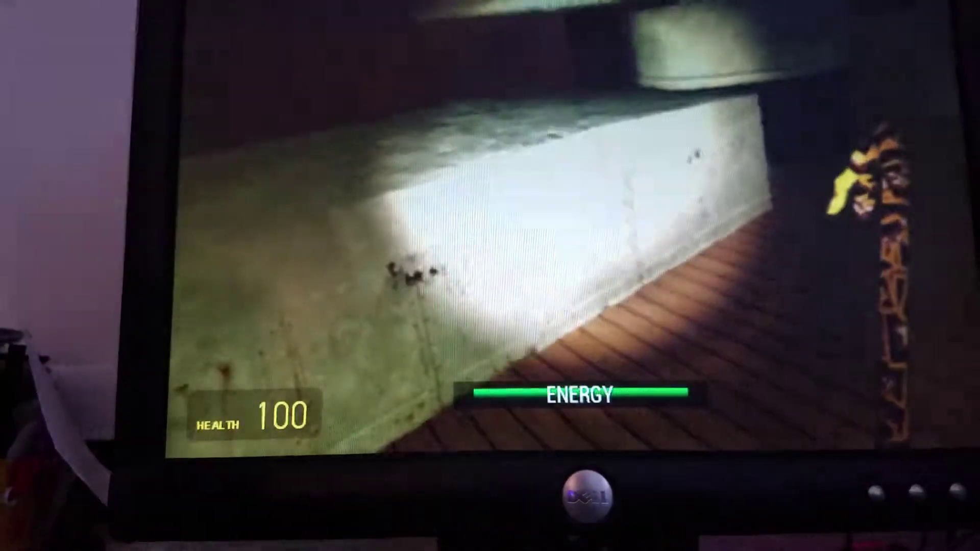
pyautogui.hotkey('shift', 'w')
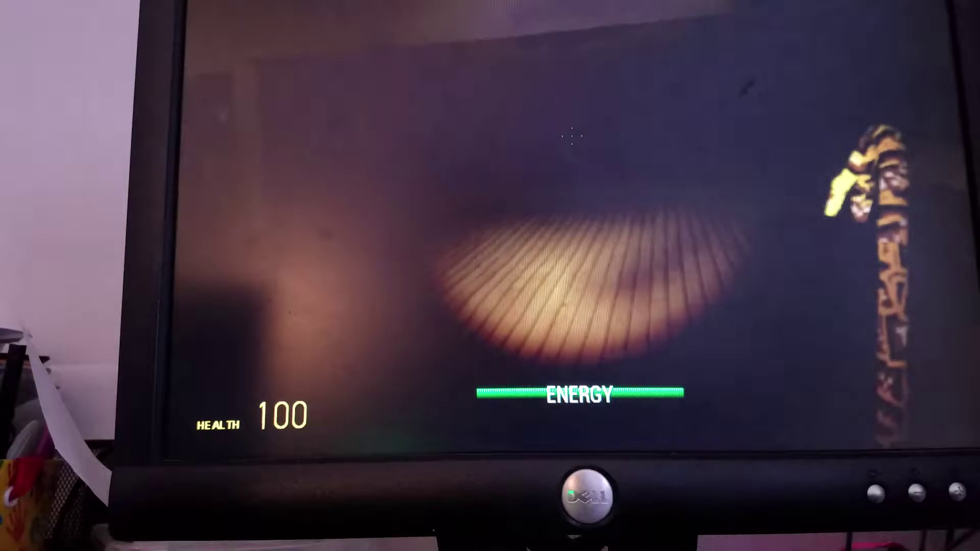
pyautogui.hotkey('shift', 'w')
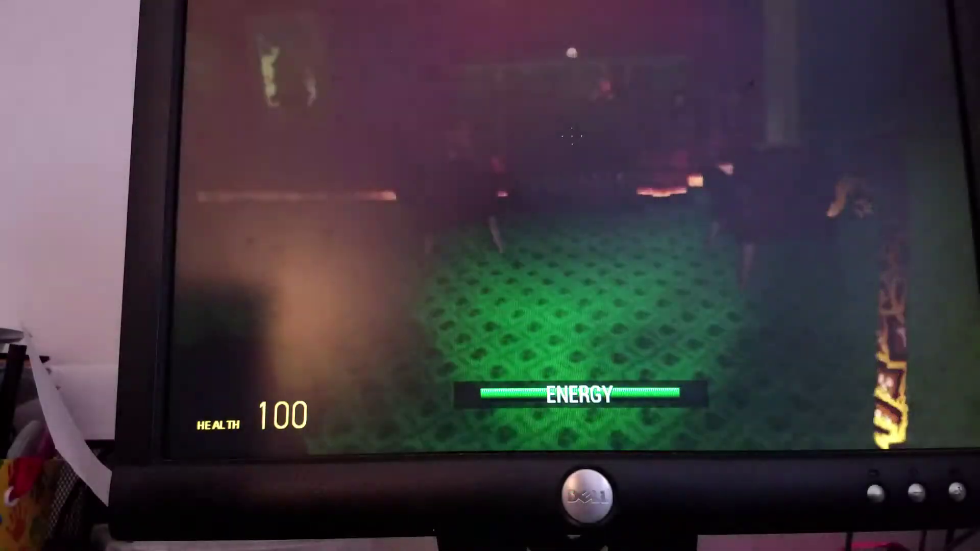
pyautogui.hotkey('shift', 'w')
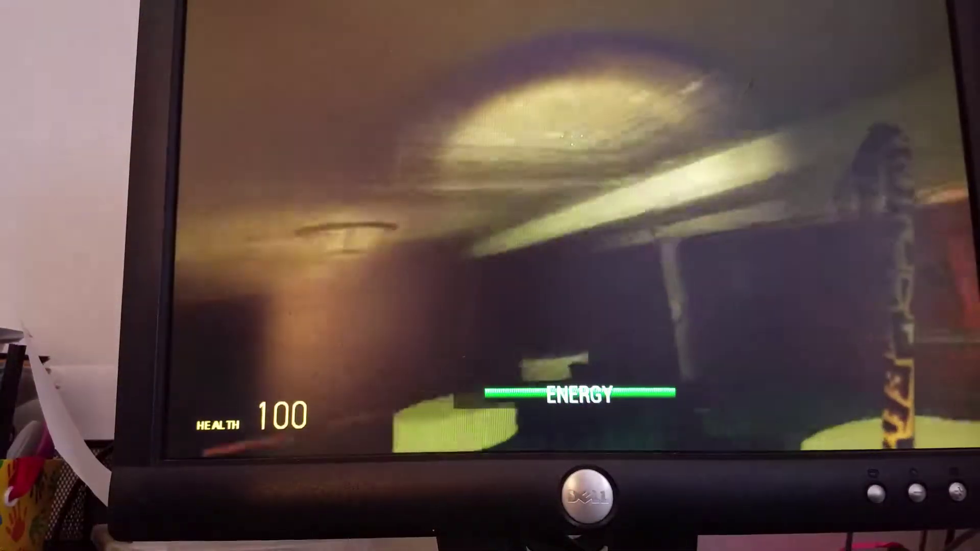
pyautogui.hotkey('shift', 'w')
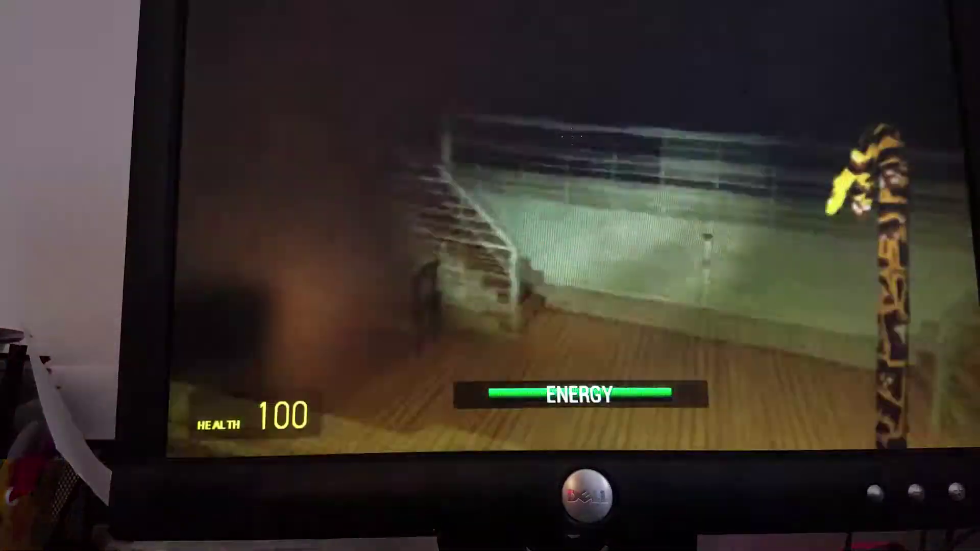
pyautogui.hotkey('shift', 'w')
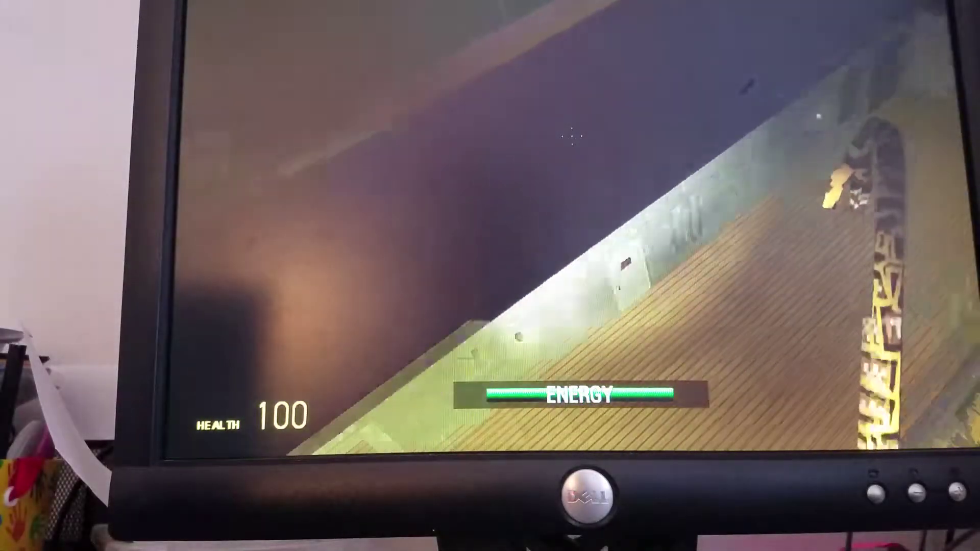
pyautogui.hotkey('shift', 'w')
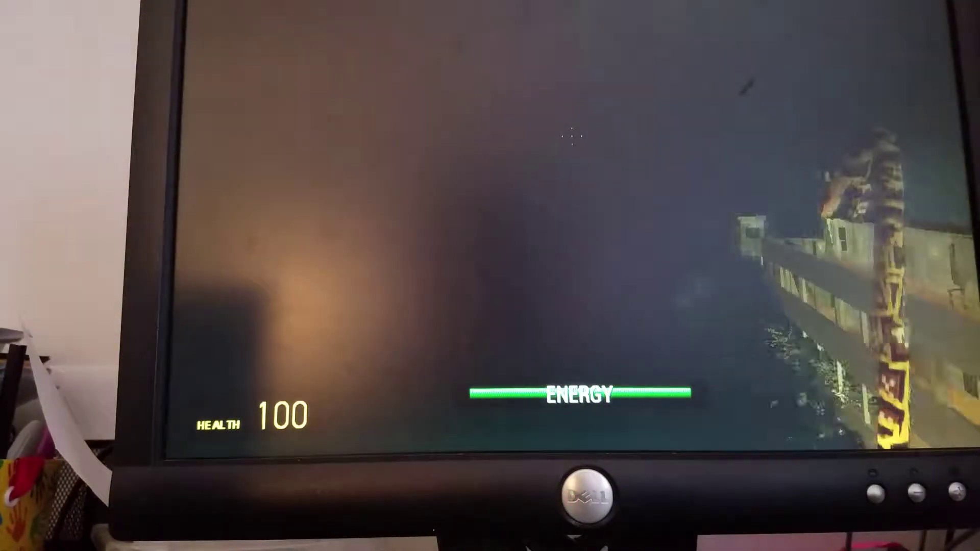
pyautogui.hotkey('shift', 'w')
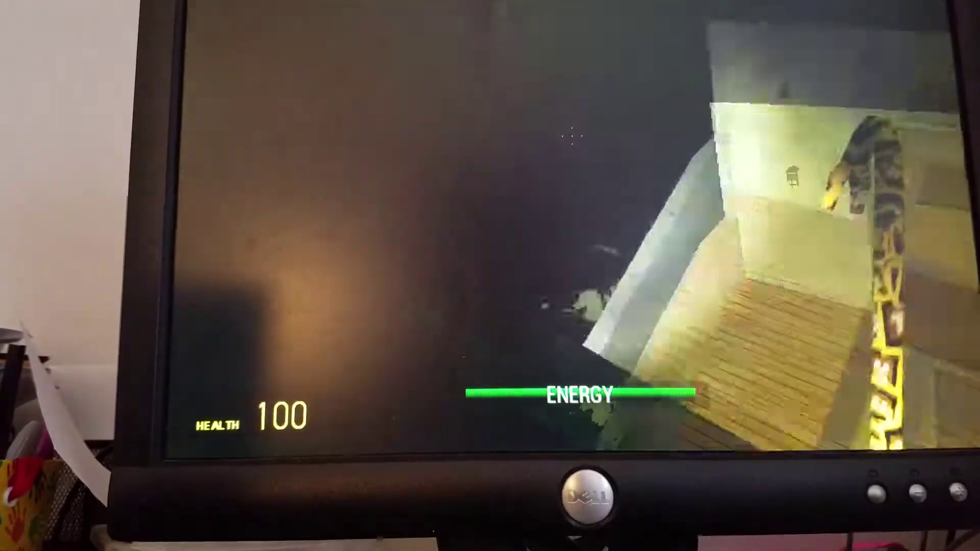
# Head toward the dock edge and light up the cylinder with the flashlight
pyautogui.press('w')
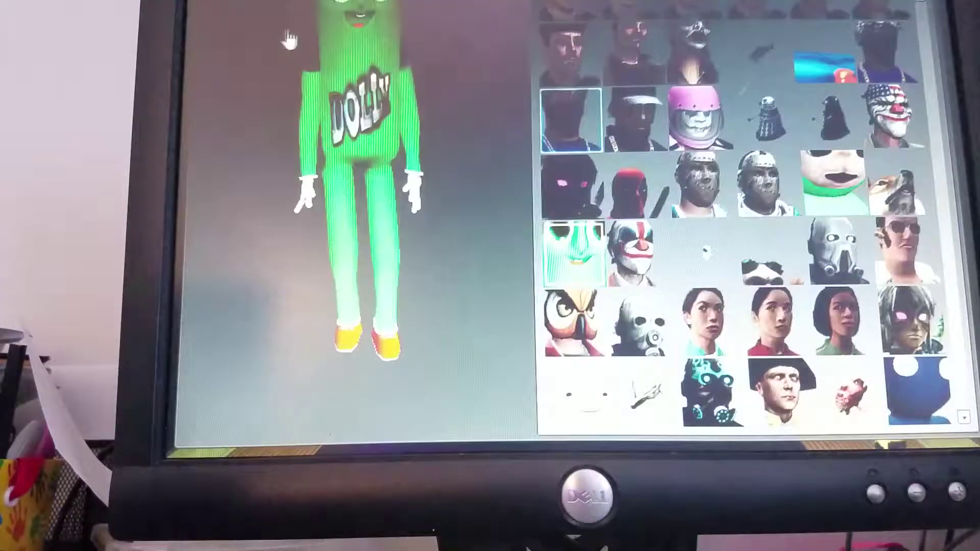
pyautogui.press('c')
pyautogui.press('f')
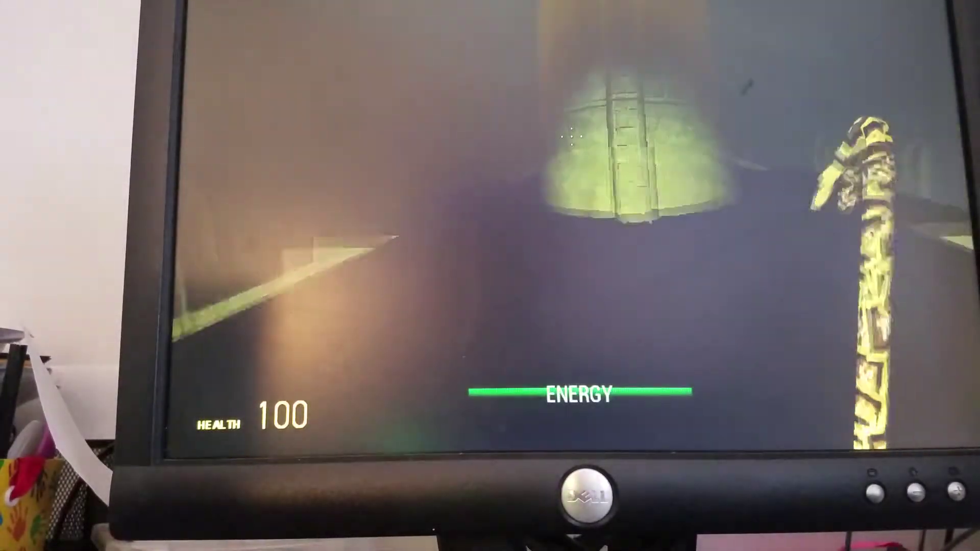
pyautogui.press('w')
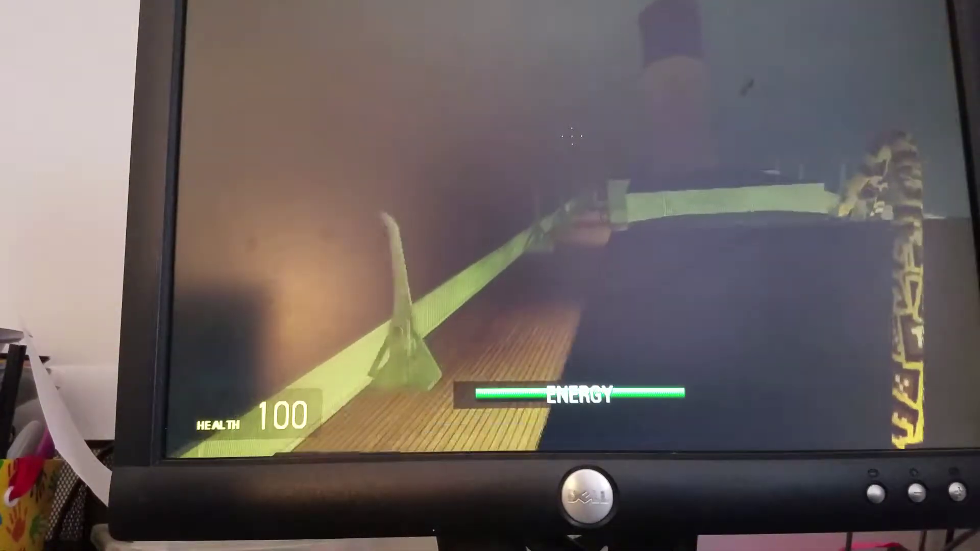
pyautogui.press('w')
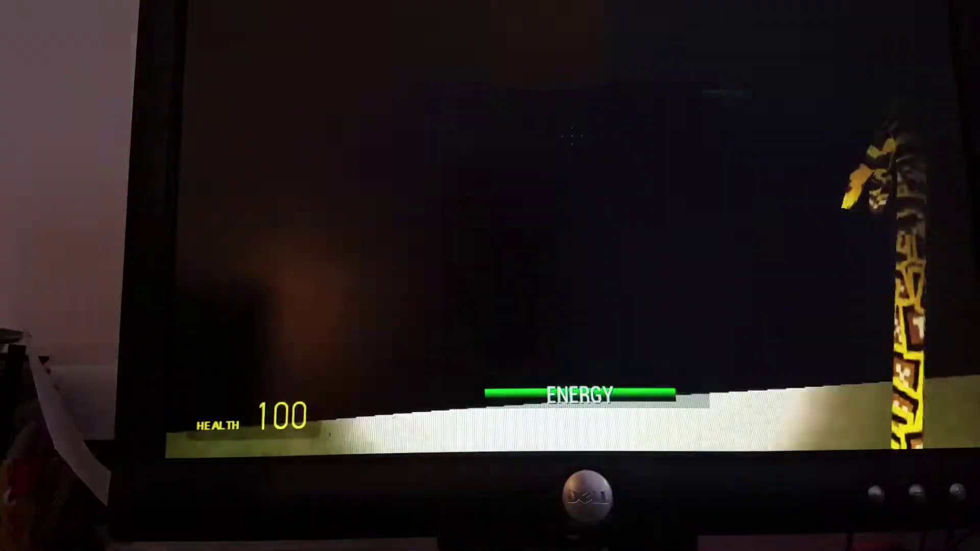
pyautogui.moveTo(490, 230); pyautogui.dragTo(489, 154)
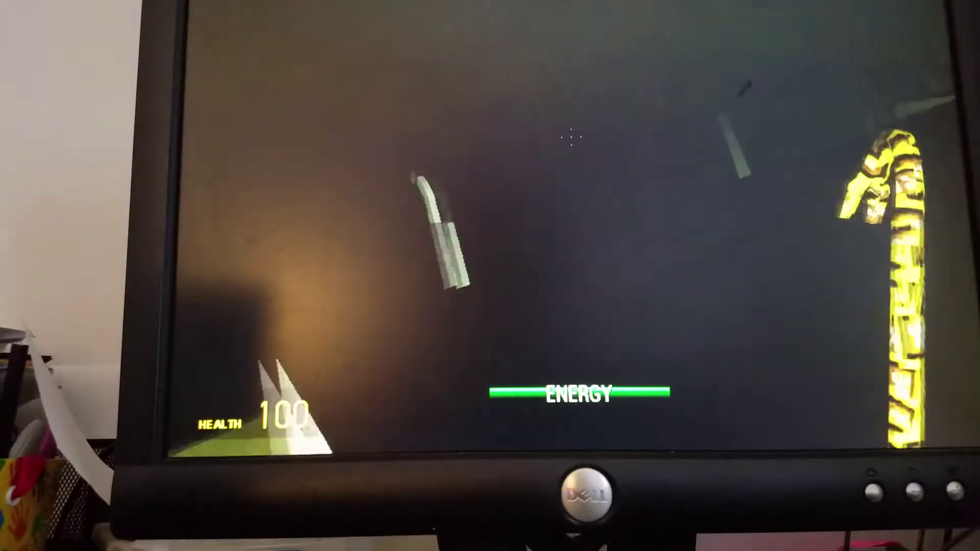
# Advance along the lit railing into the dark area by the curved wall
pyautogui.press('w')
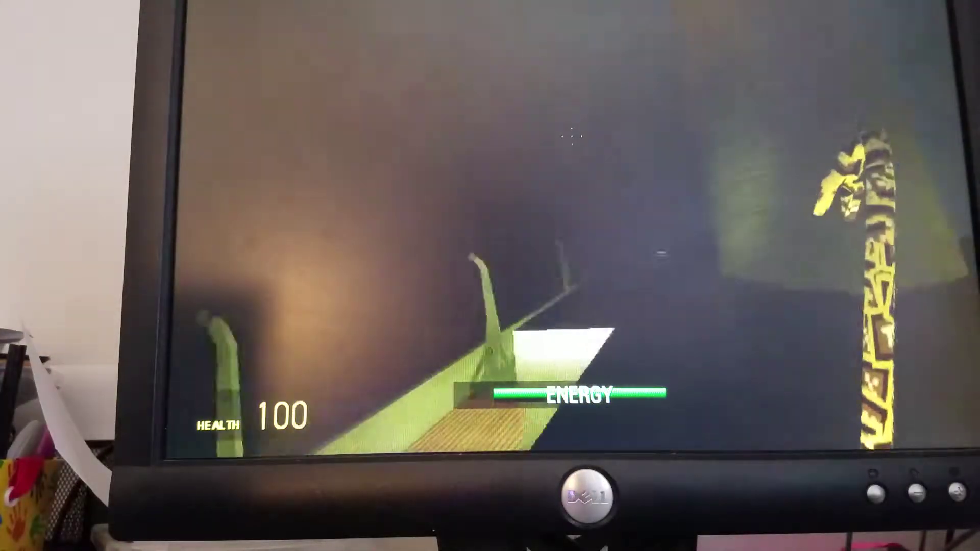
pyautogui.press('w')
pyautogui.press('w')
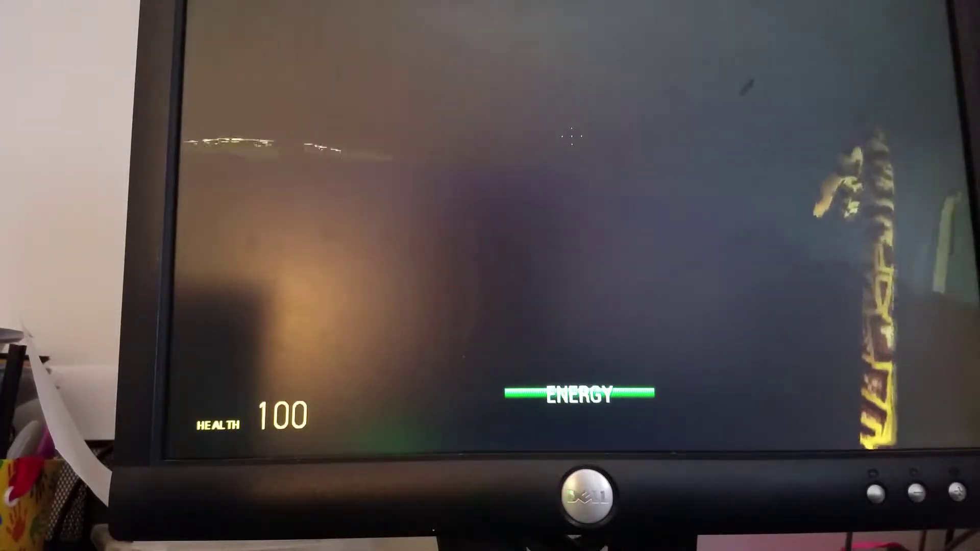
pyautogui.press('w')
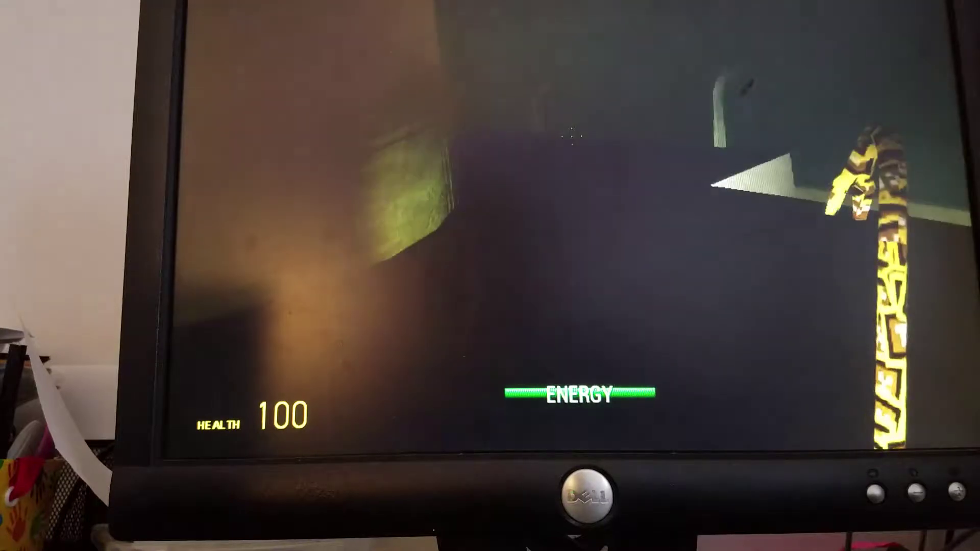
pyautogui.press('w')
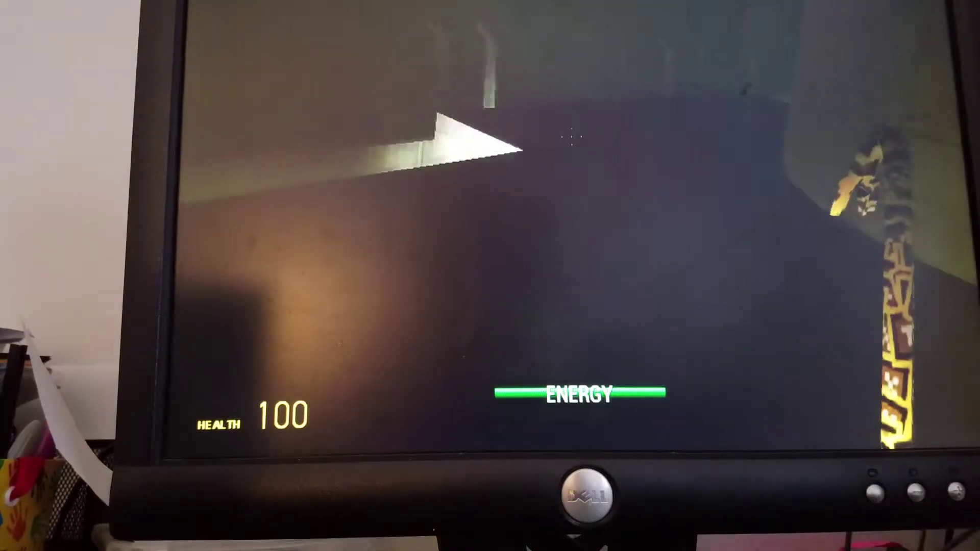
pyautogui.press('w')
pyautogui.press('w')
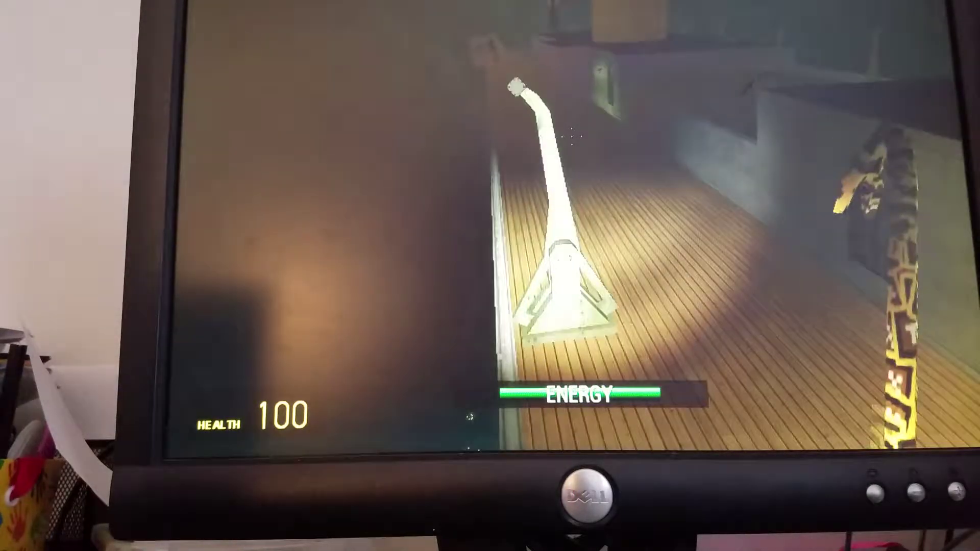
# Look around at the tilted ship sinking into the water and the dock below
pyautogui.press('w')
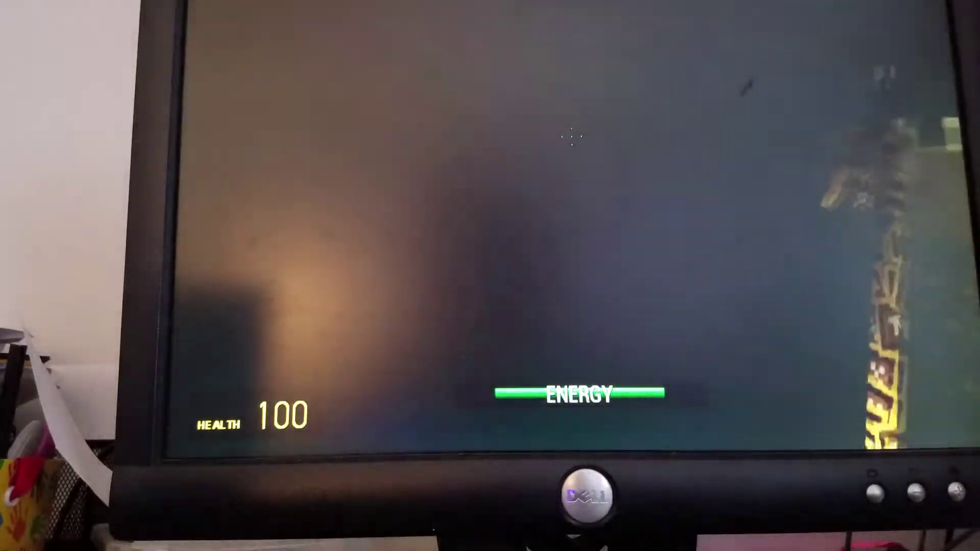
pyautogui.press('w')
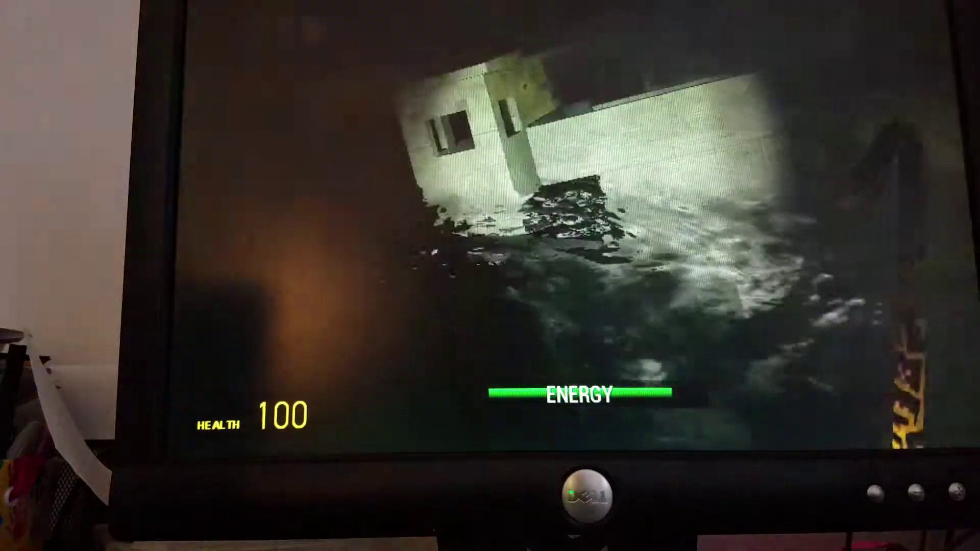
pyautogui.press('w')
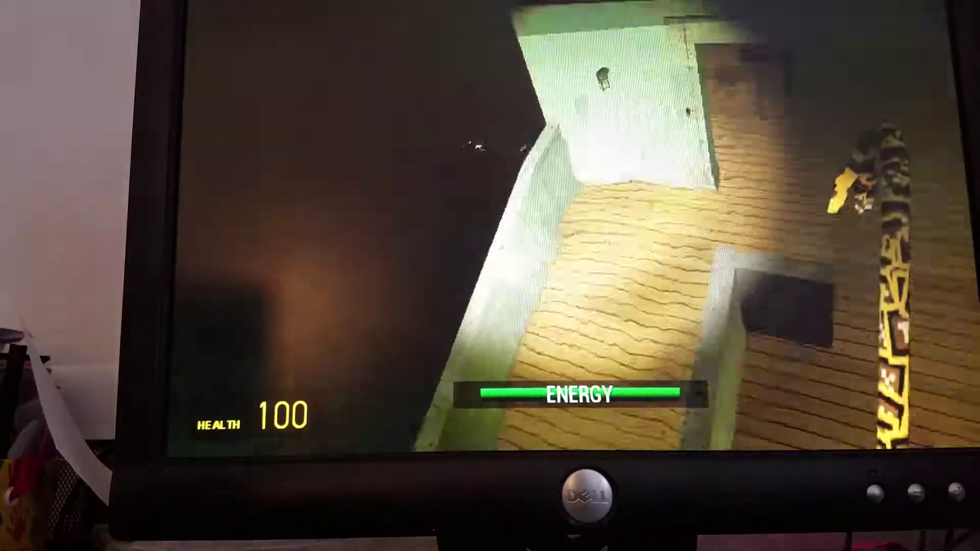
pyautogui.press('w')
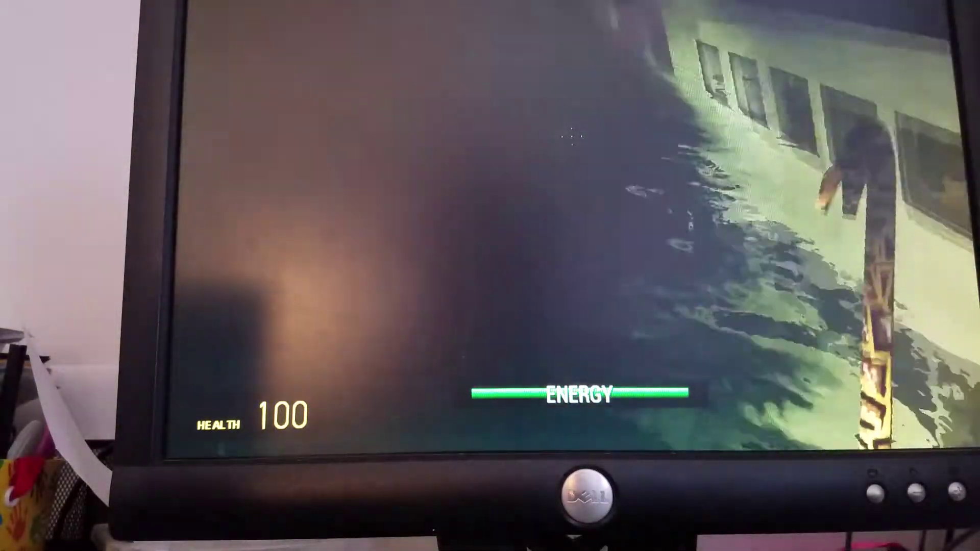
pyautogui.press('w')
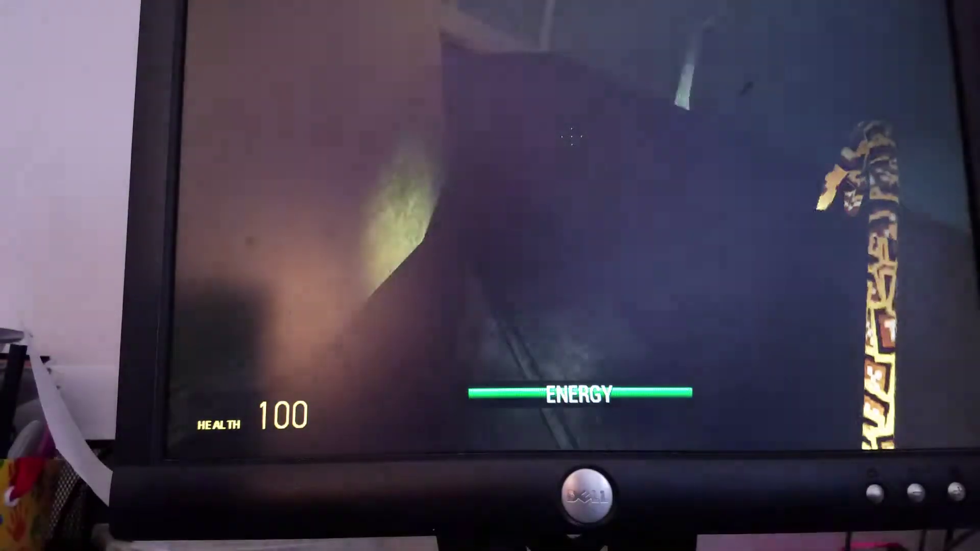
# Move past the tiled pit to the ladder shaft, then switch off the flashlight
pyautogui.press('w')
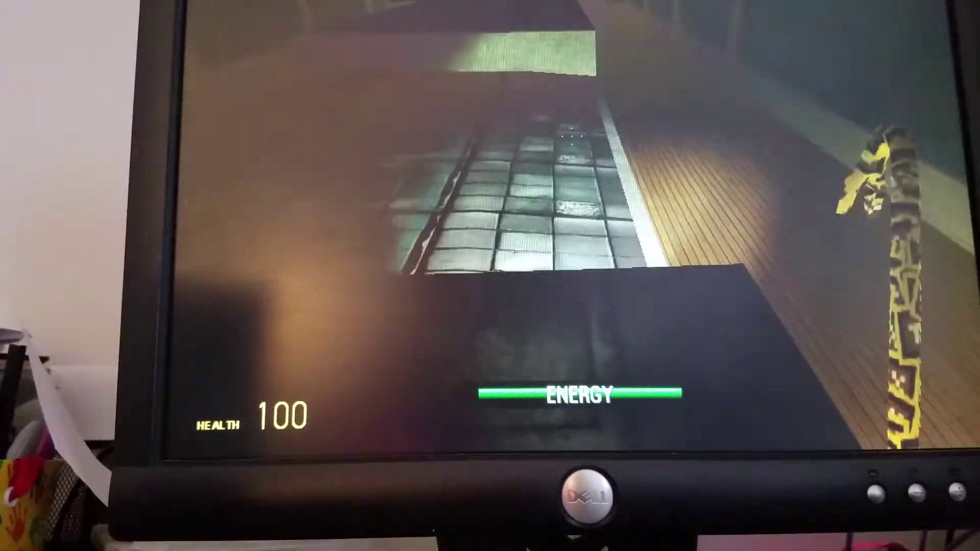
pyautogui.press('w')
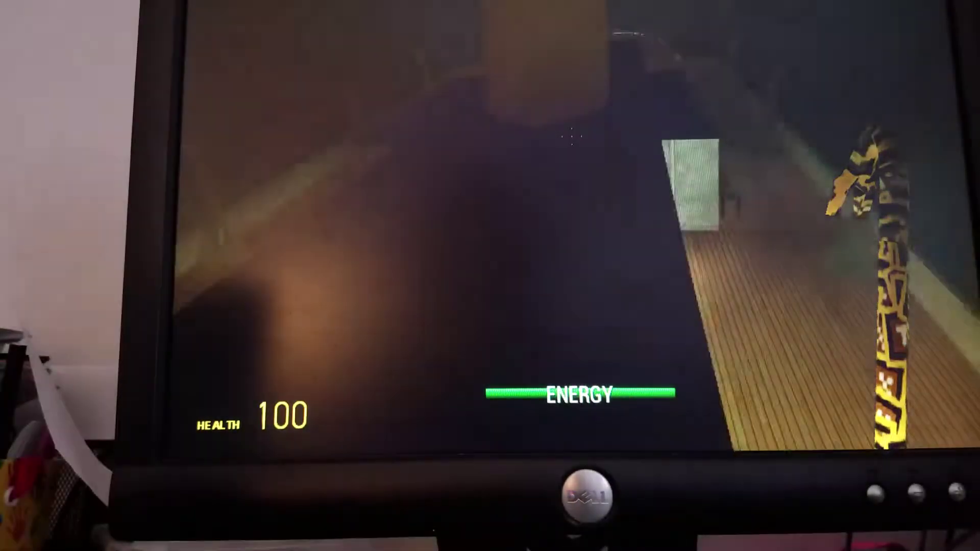
pyautogui.press('w')
pyautogui.press('w')
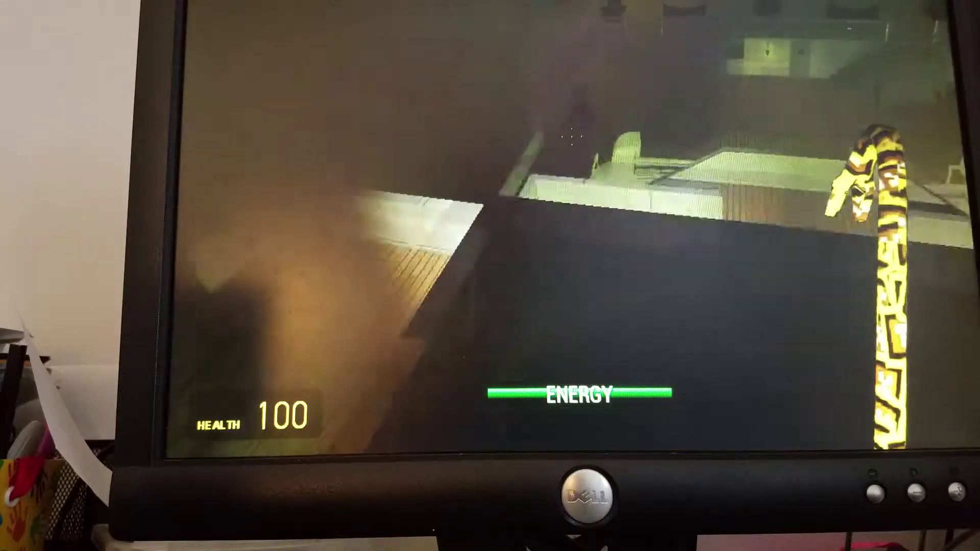
pyautogui.press('w')
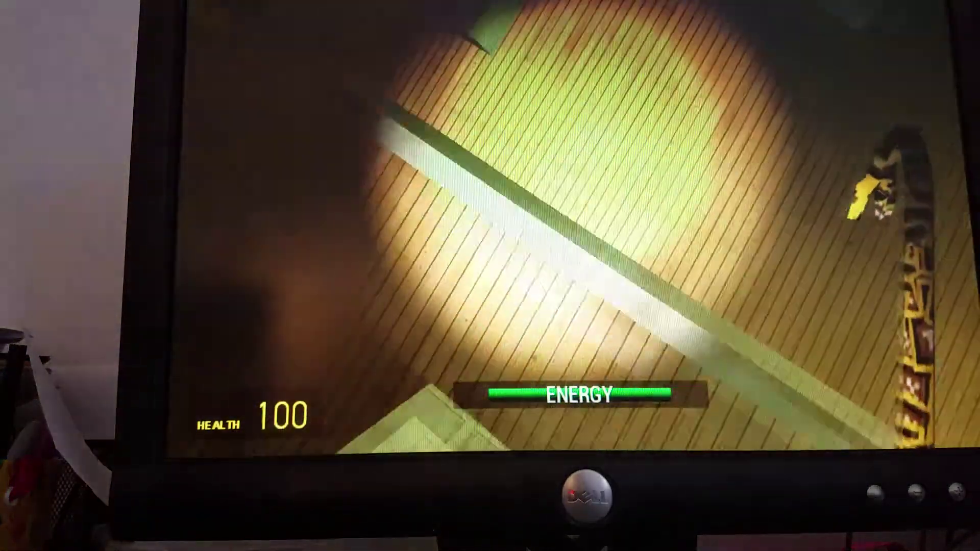
pyautogui.press('w')
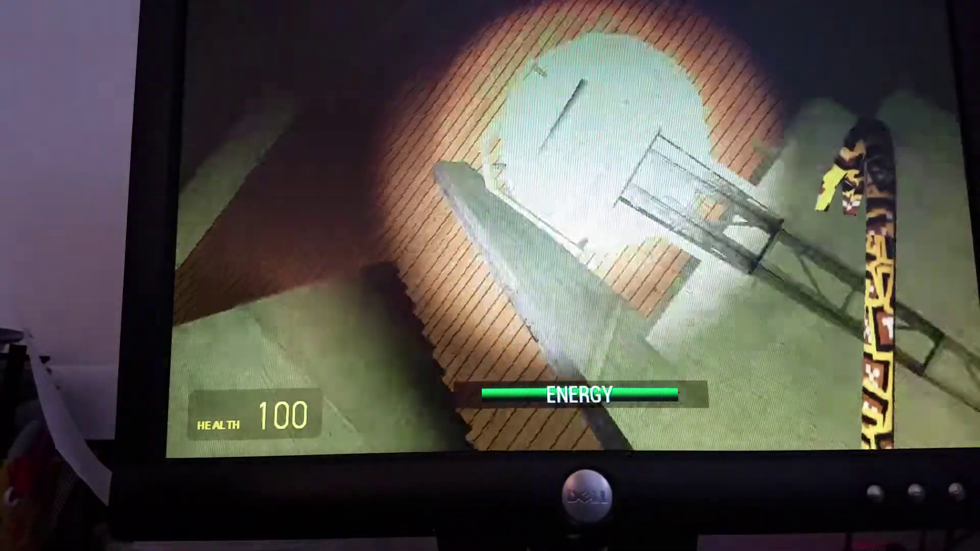
pyautogui.press('w')
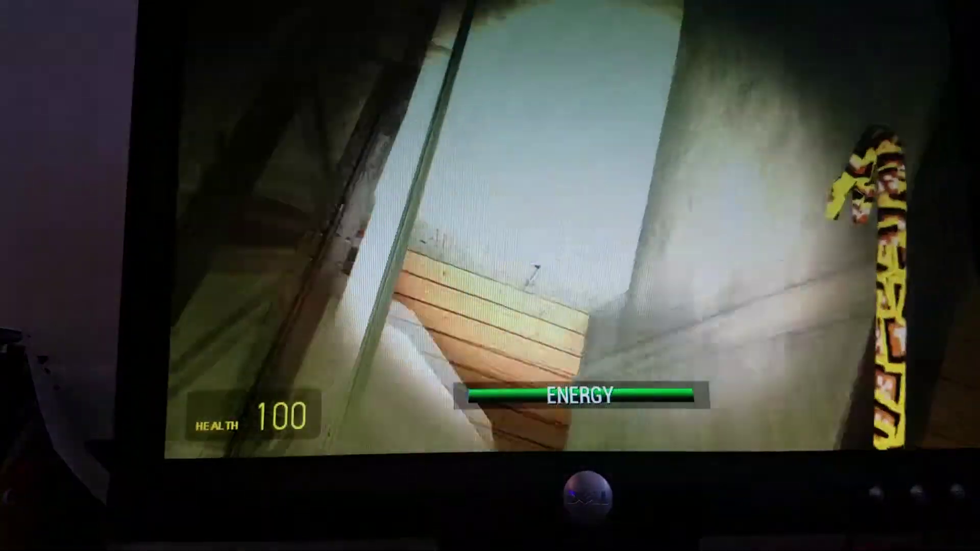
pyautogui.press('w')
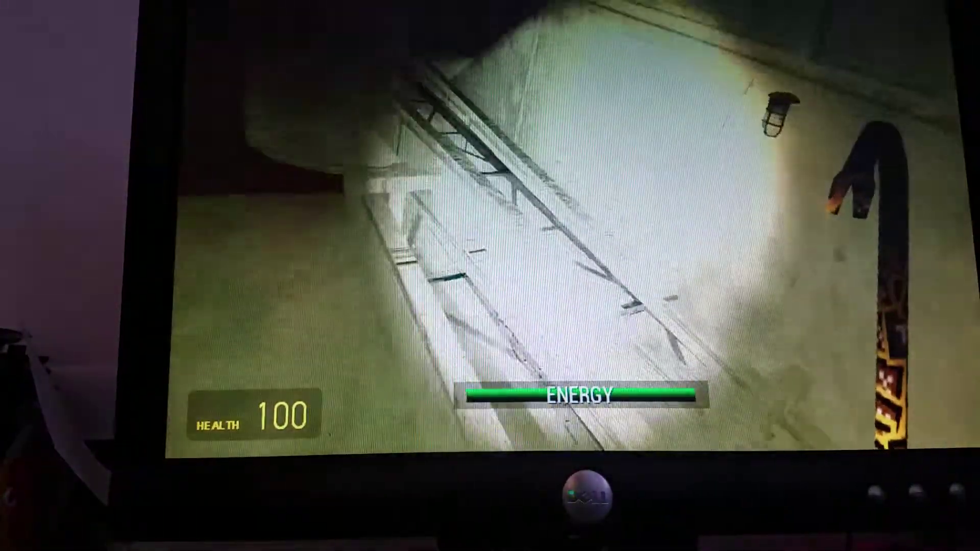
pyautogui.press('w')
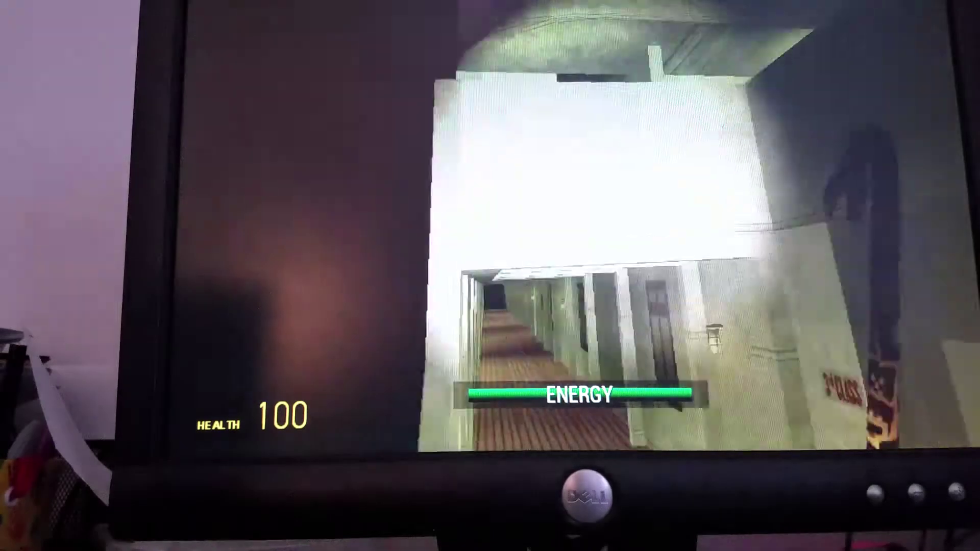
pyautogui.press('w')
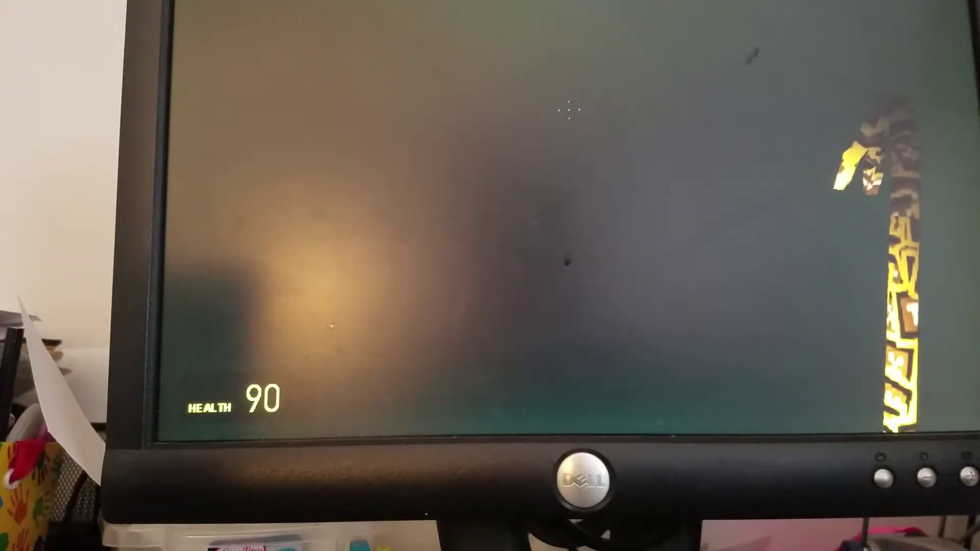
# Send the going-down-with-this-ship chat message, then 'yo dont know what im talking about.. SAME'
pyautogui.click(568, 110)
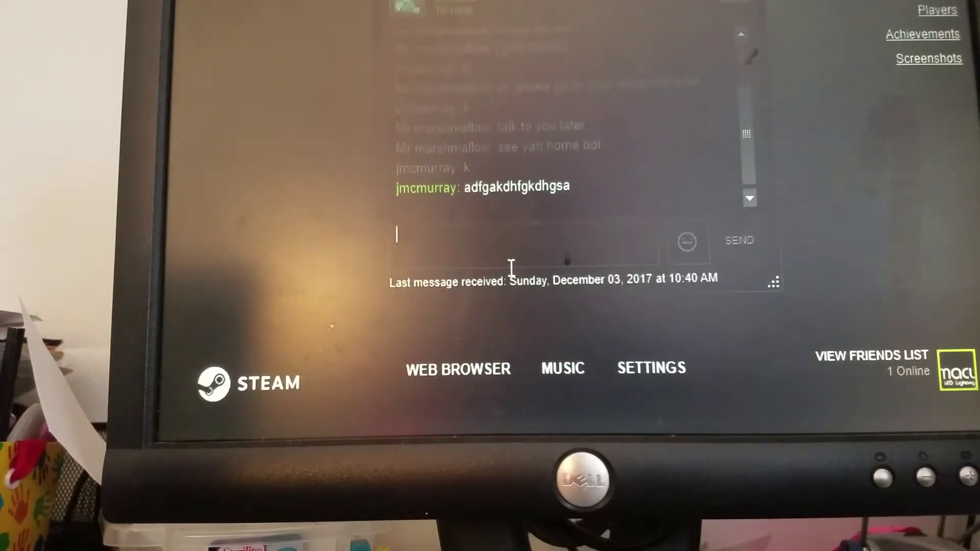
pyautogui.write('y')
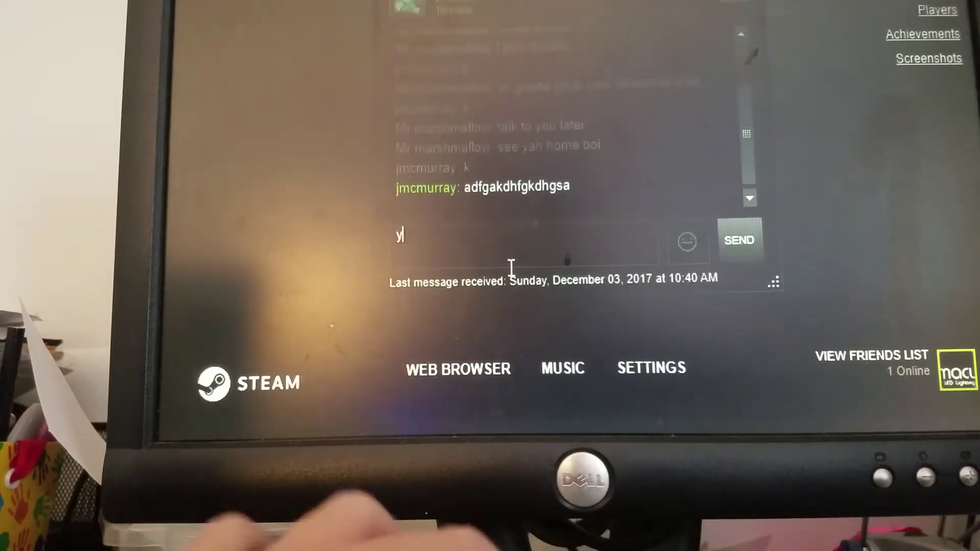
pyautogui.write('o itty')
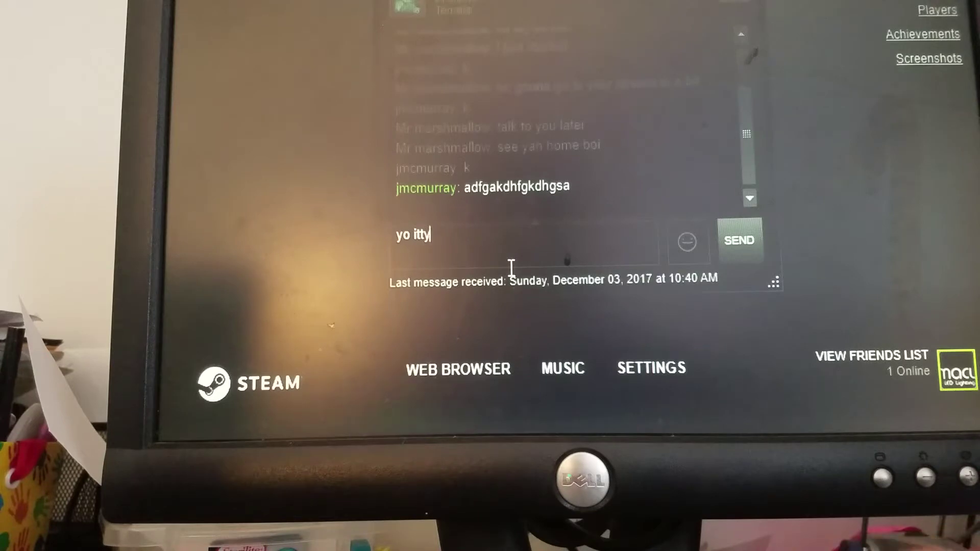
pyautogui.write(' if we can jo')
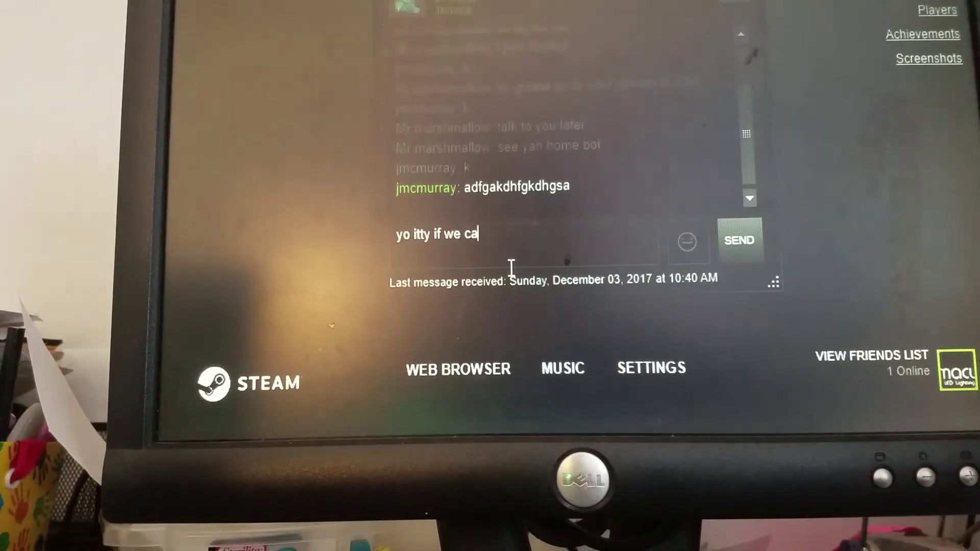
pyautogui.write('in e')
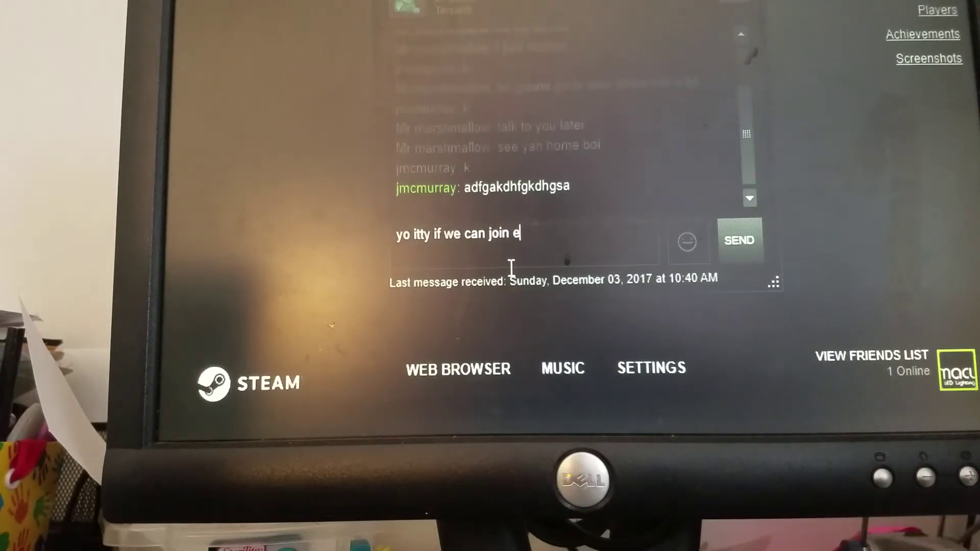
pyautogui.write('ach o')
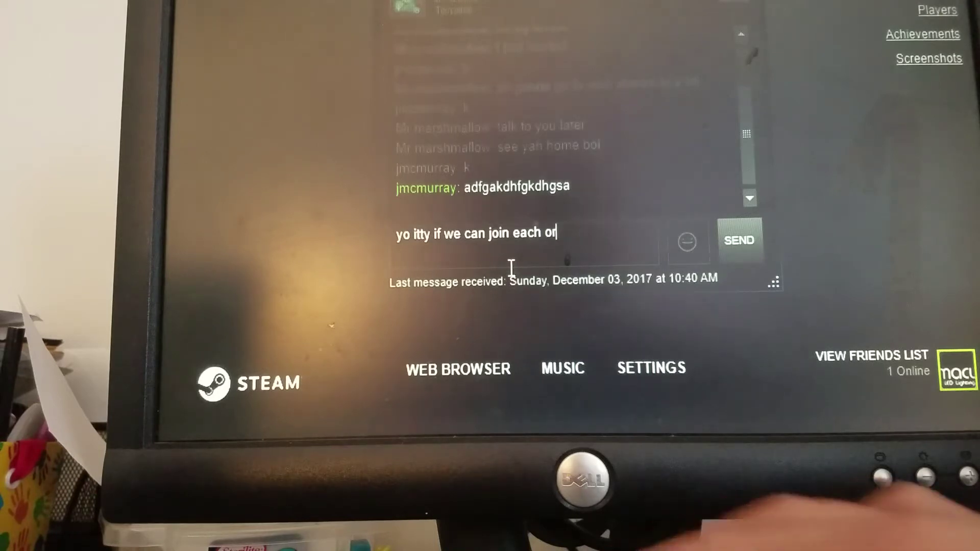
pyautogui.write('r')
pyautogui.press('BackSpace')
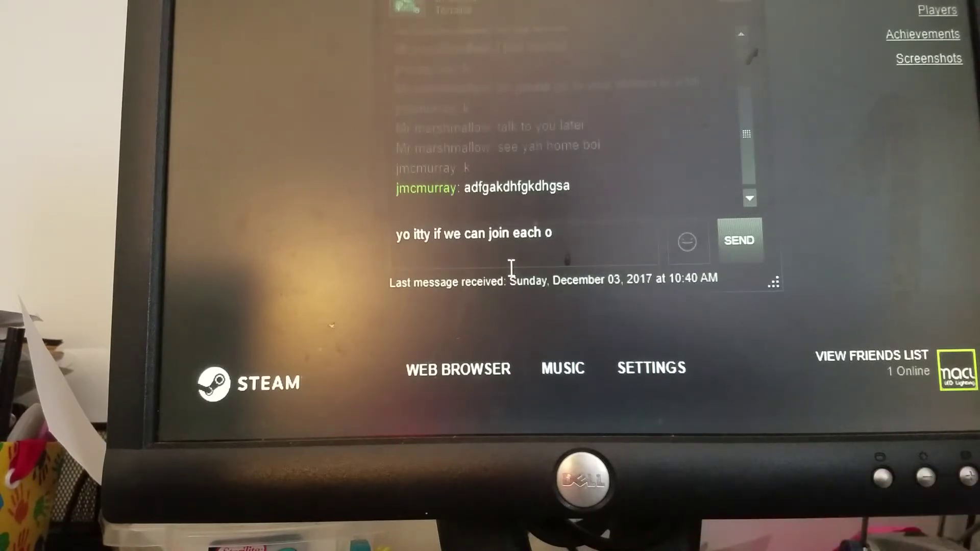
pyautogui.write('ther ')
pyautogui.write('I')
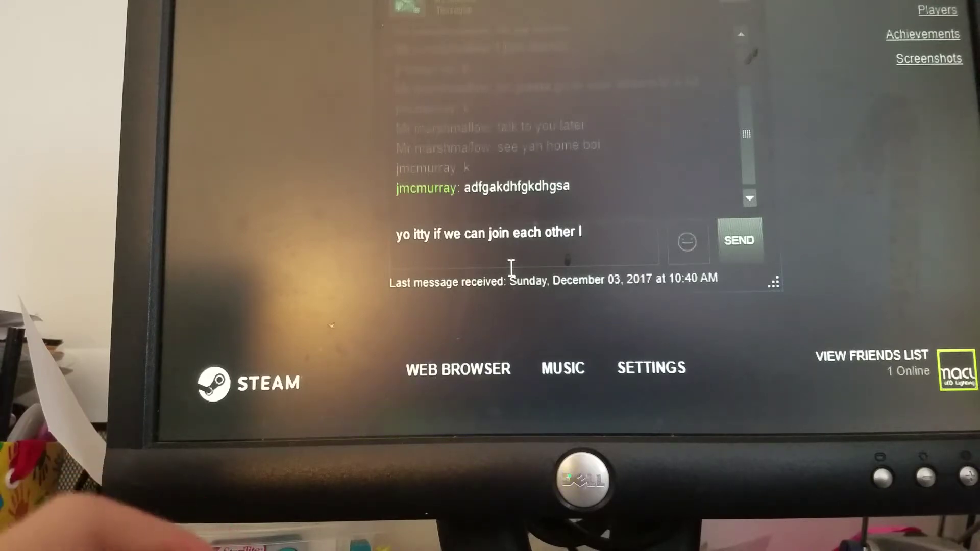
pyautogui.write(' wish')
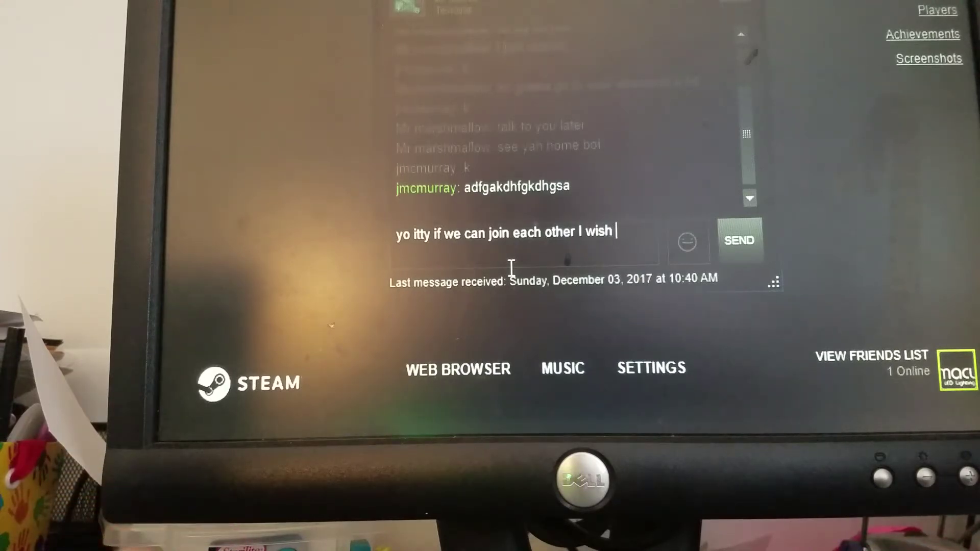
pyautogui.write('we could')
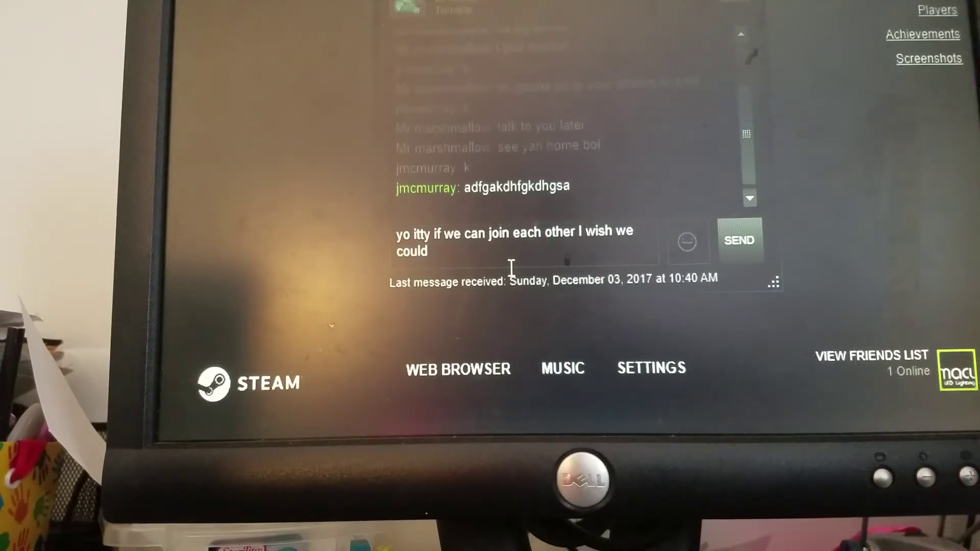
pyautogui.write('well y')
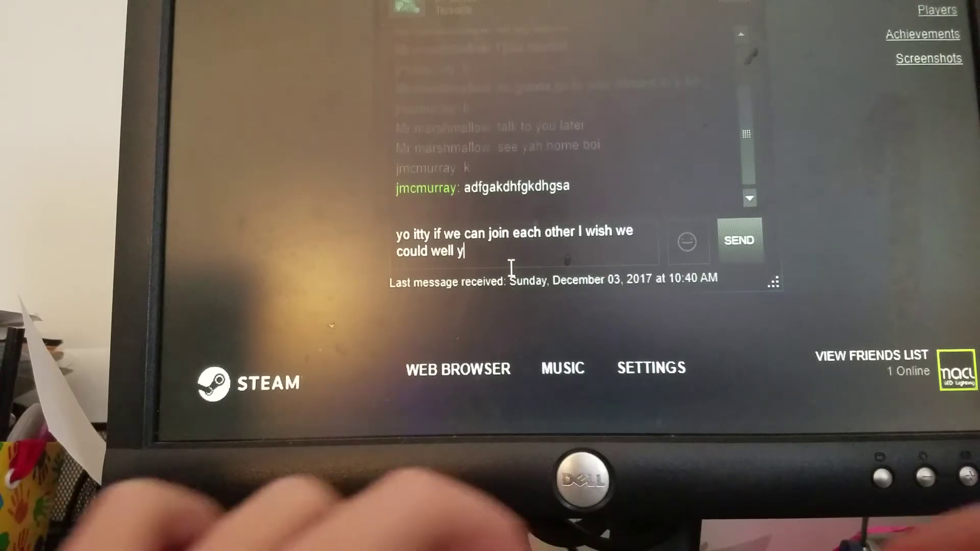
pyautogui.write('ou join')
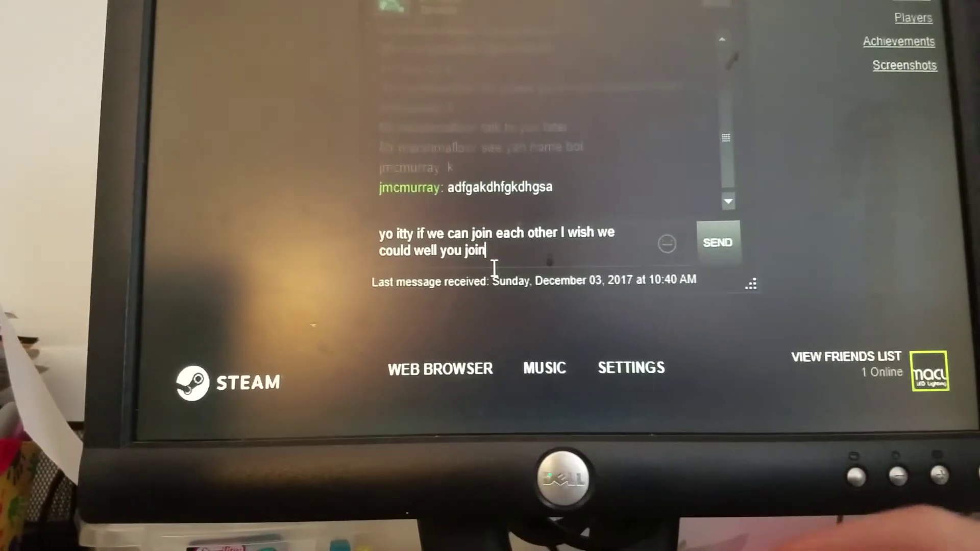
pyautogui.write(' me and ')
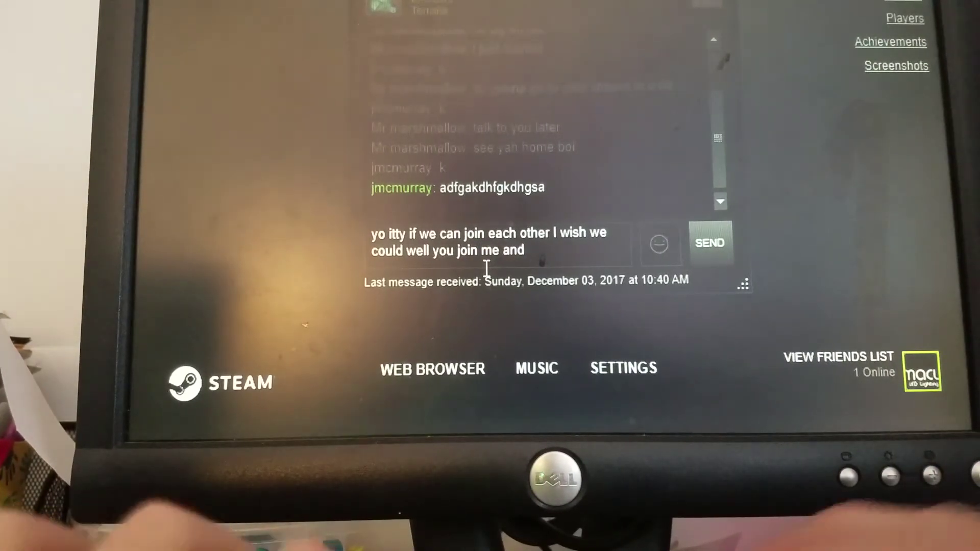
pyautogui.write('go down w')
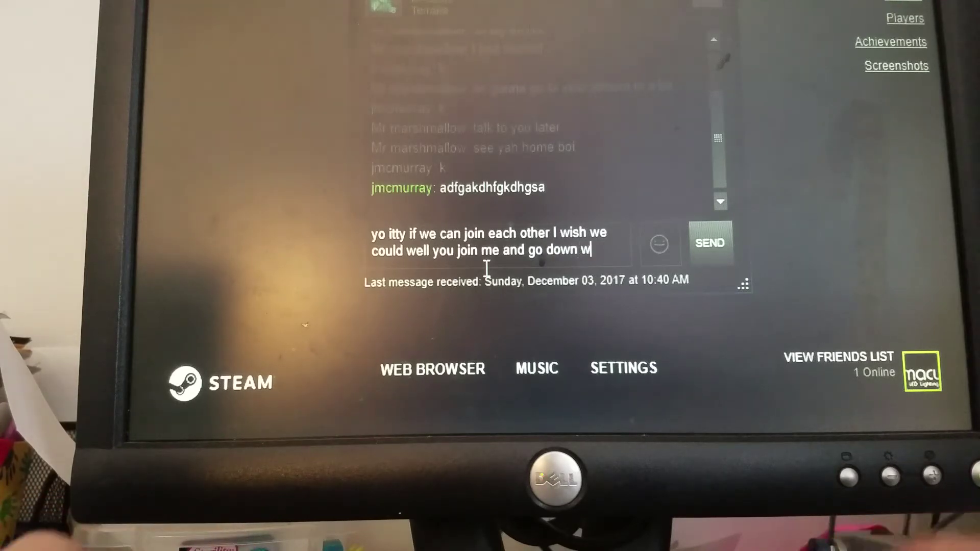
pyautogui.write('ith this')
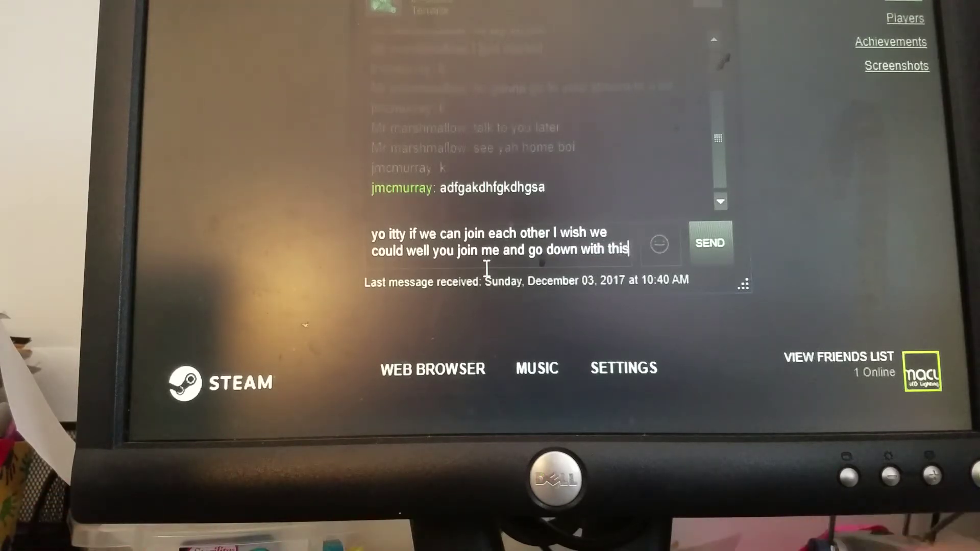
pyautogui.write(' ship')
pyautogui.press('Return')
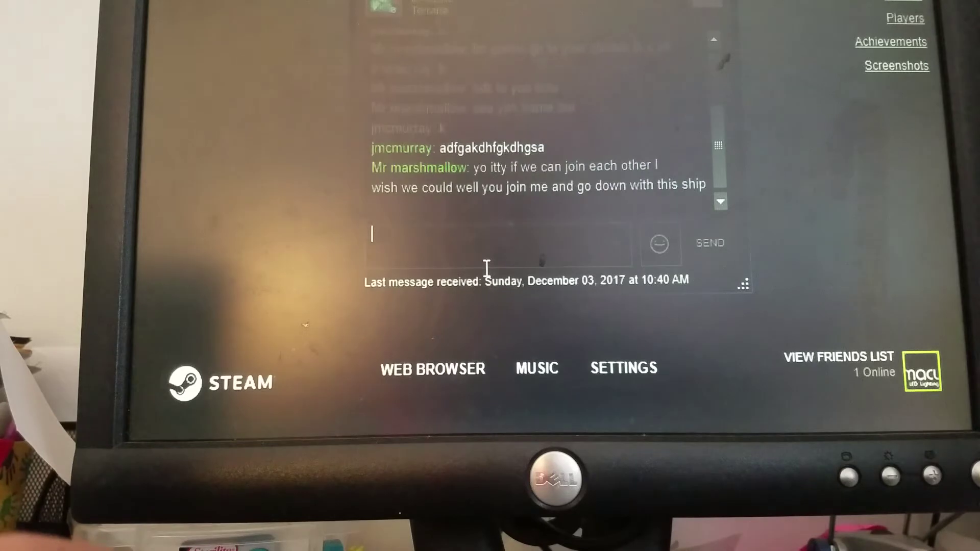
pyautogui.write('yo ')
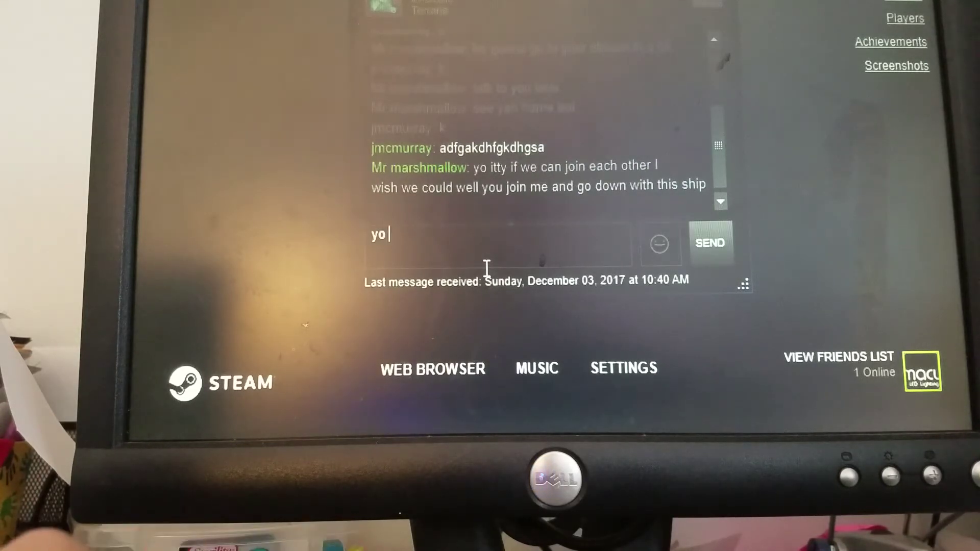
pyautogui.write('dont kno')
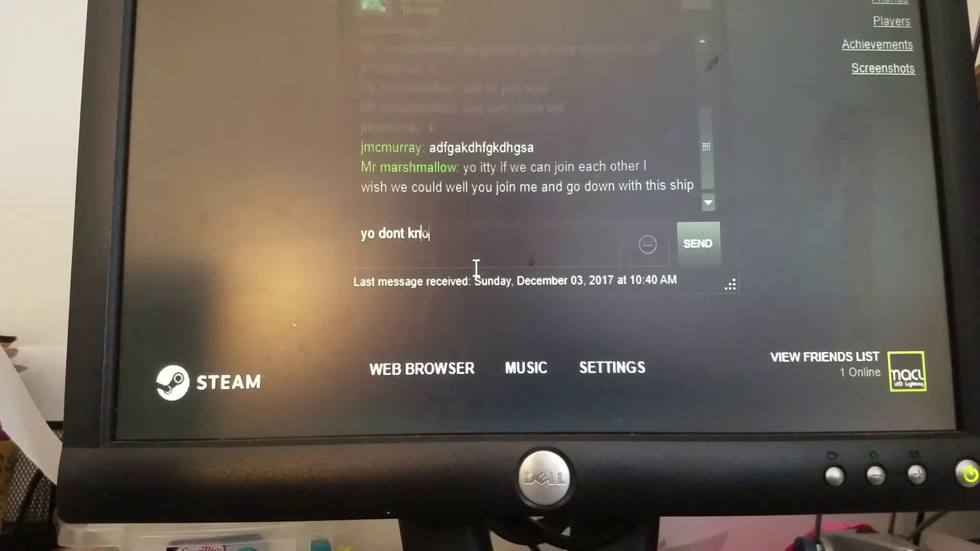
pyautogui.write('w what im ')
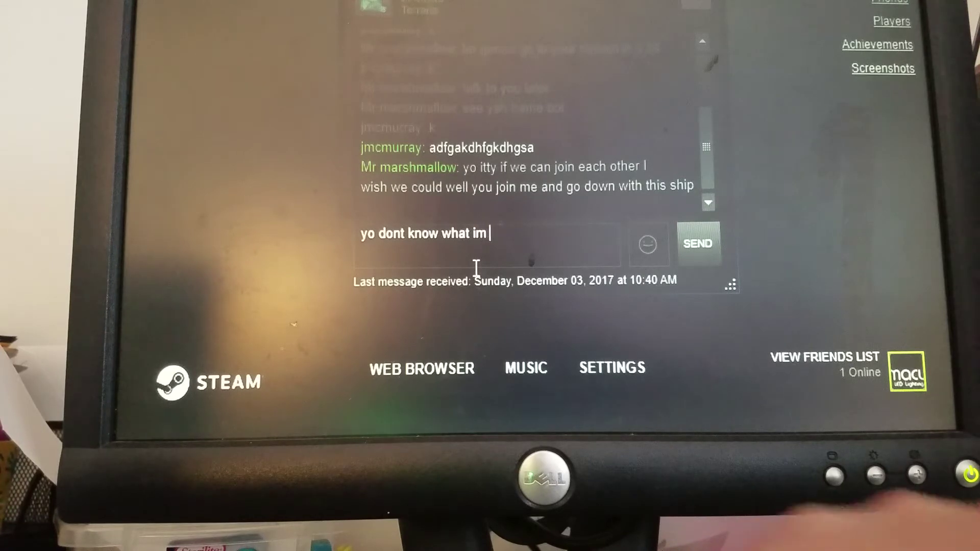
pyautogui.write('talkin')
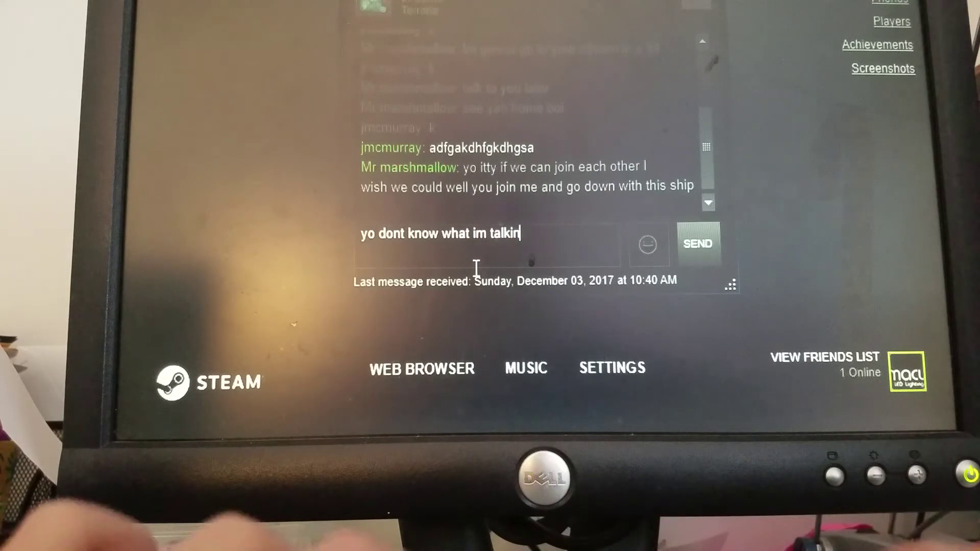
pyautogui.write('g about.. S')
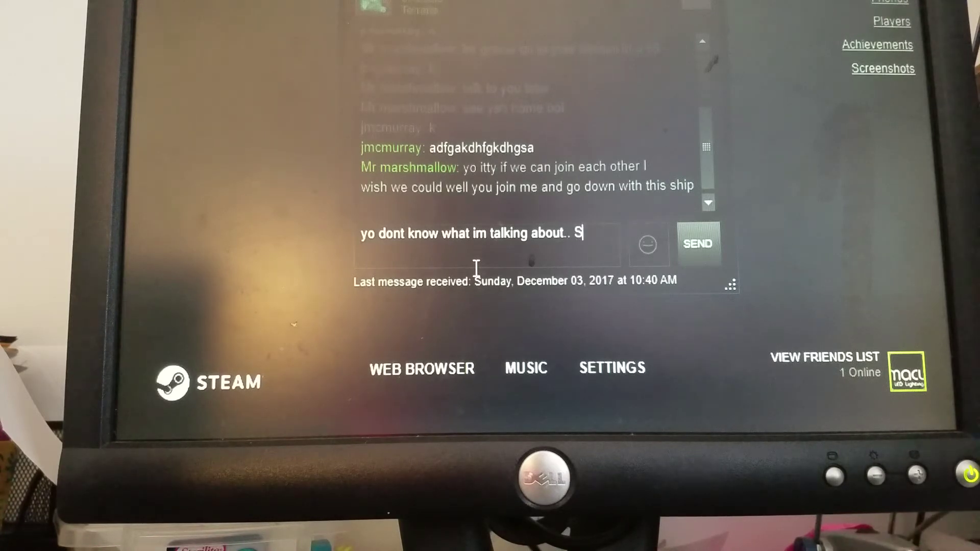
pyautogui.write('AME')
pyautogui.press('Return')
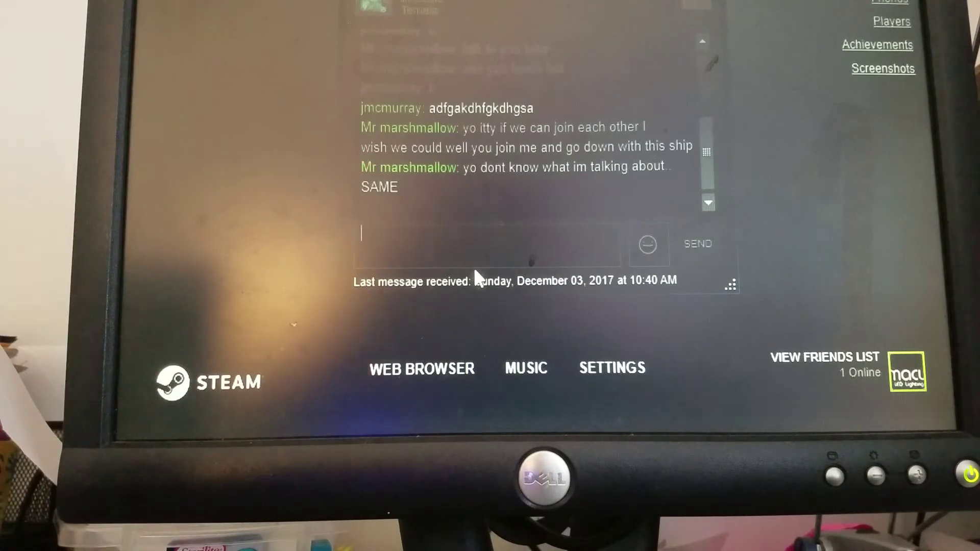